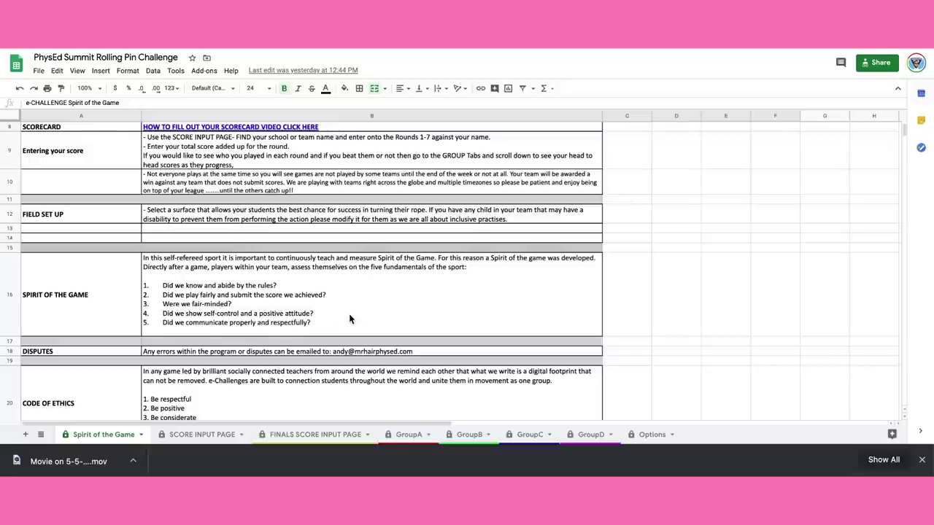
Read the Spirit of the Game sheet from the field set-up down to the social links, and look over the GroupA sheet.
scroll(349, 319, "down", 2)
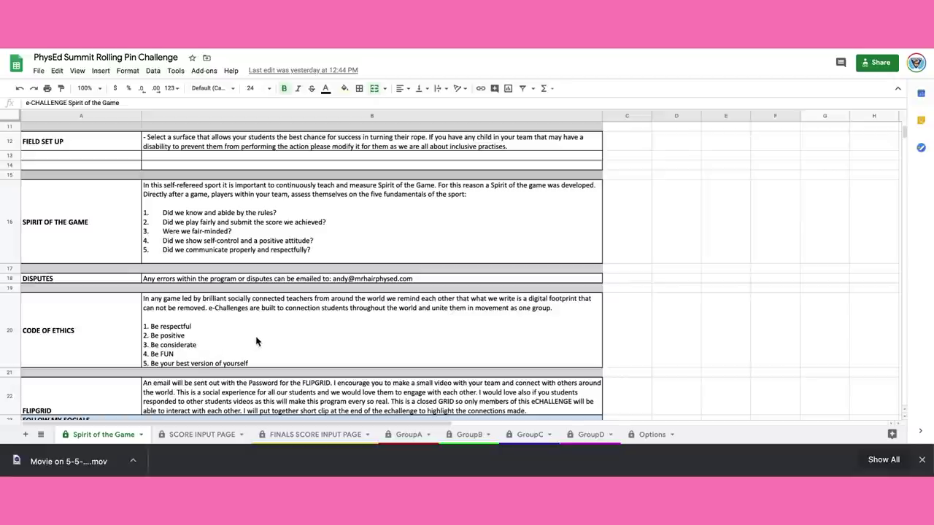
scroll(256, 341, "down", 3)
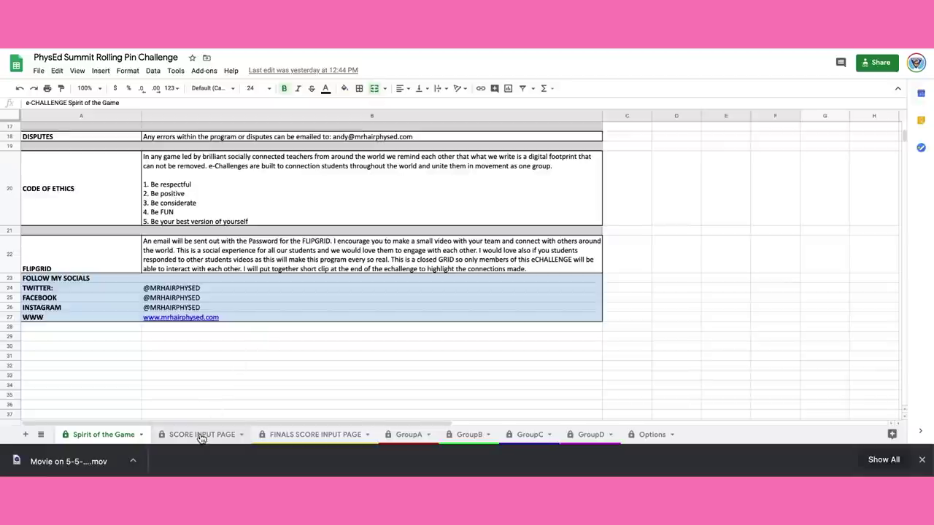
left_click(410, 435)
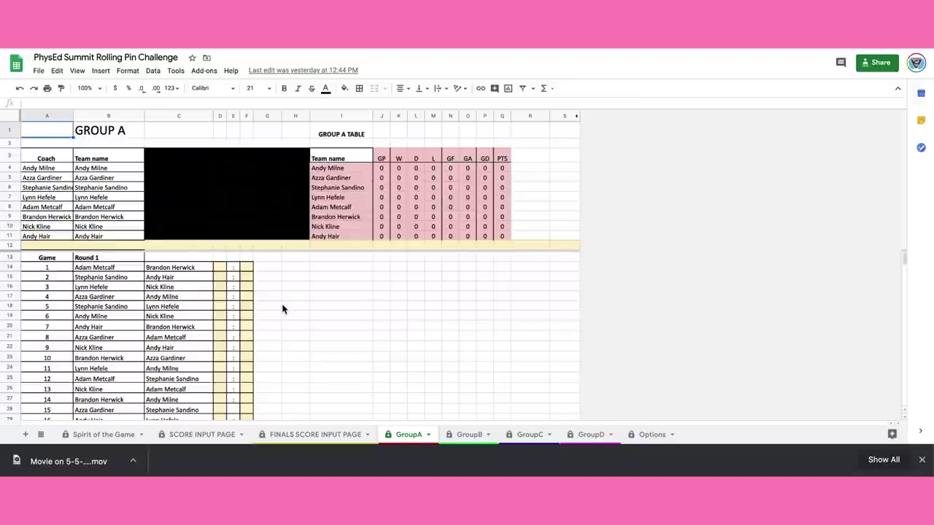
On the SCORE INPUT PAGE sheet, enter Group A's RD 1 scores 21, 7, 6 and 17 in D3:D6.
left_click(202, 434)
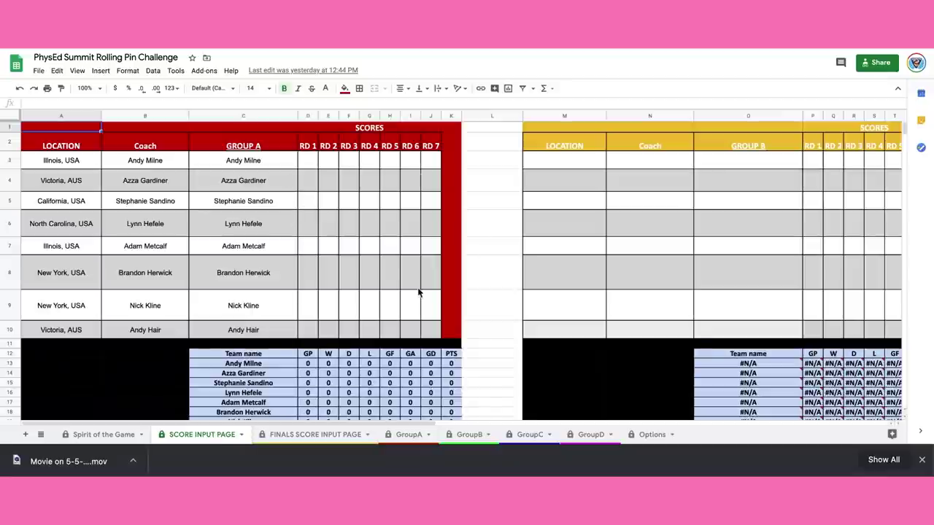
left_click(312, 165)
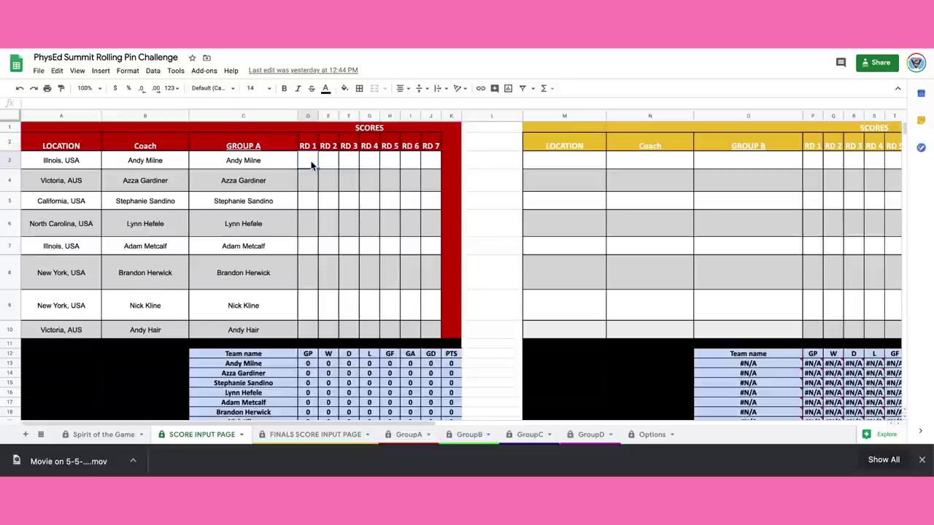
scroll(312, 165, "down", 1)
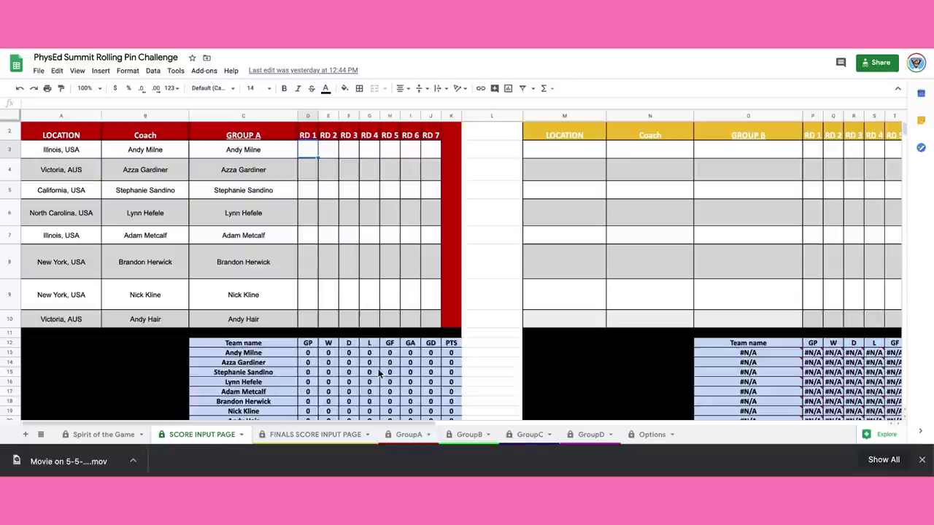
scroll(378, 374, "down", 1)
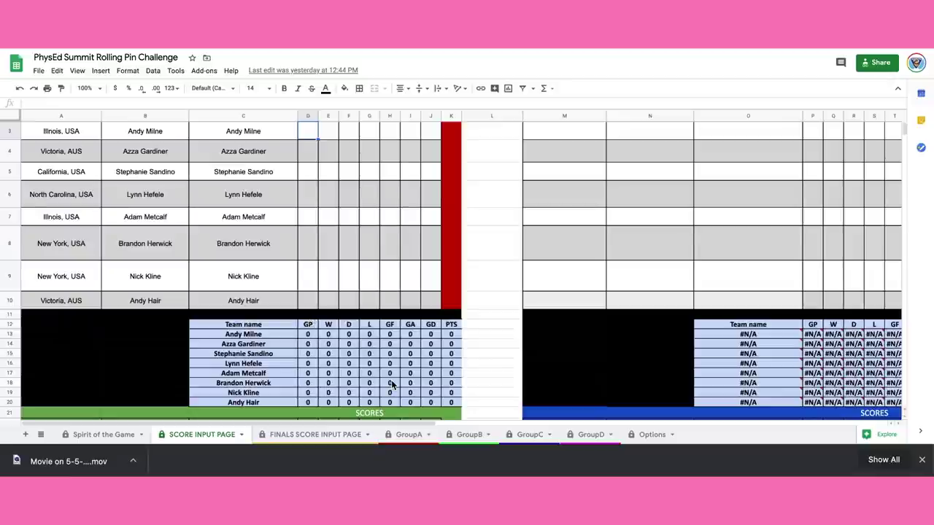
type("21")
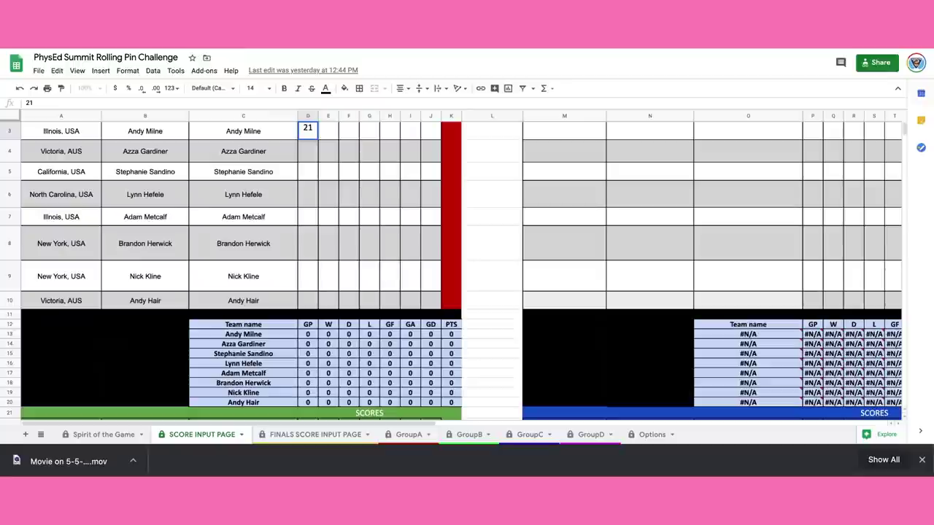
key("Return")
type("7")
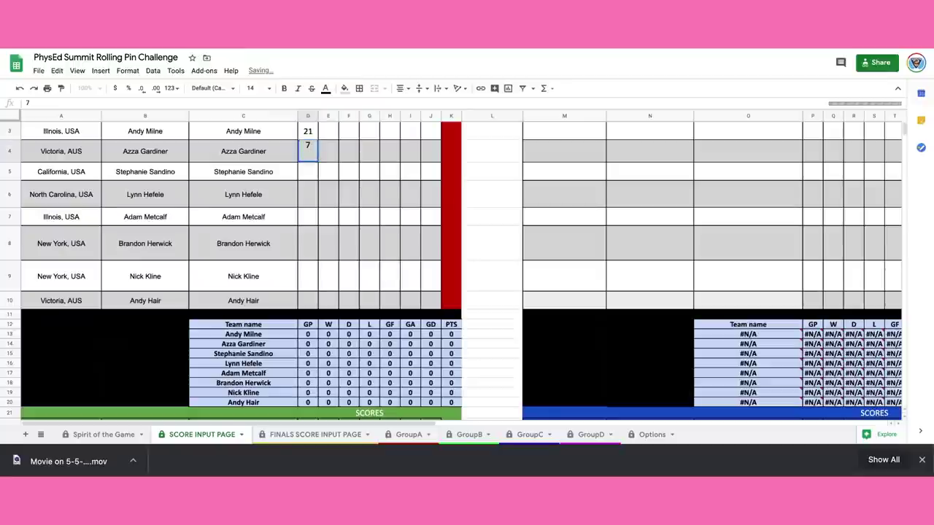
key("Return")
type("6")
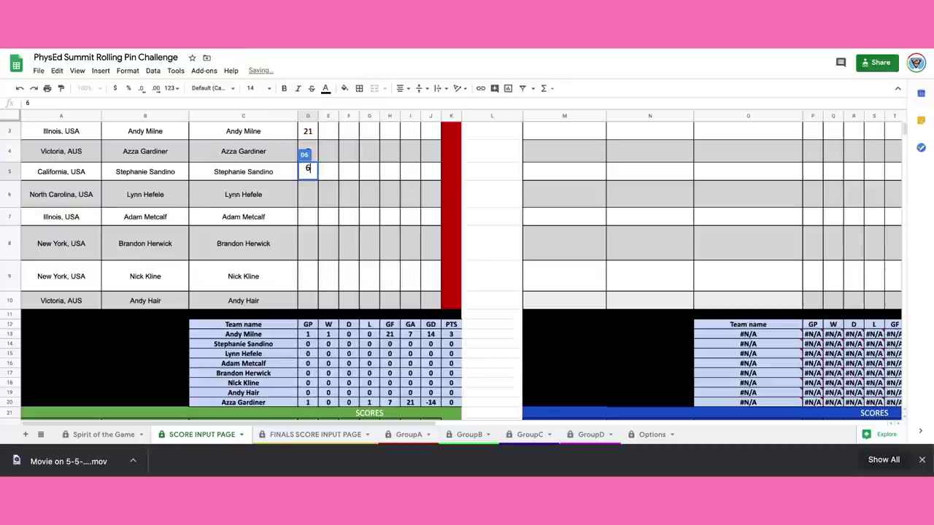
key("Return")
type("17")
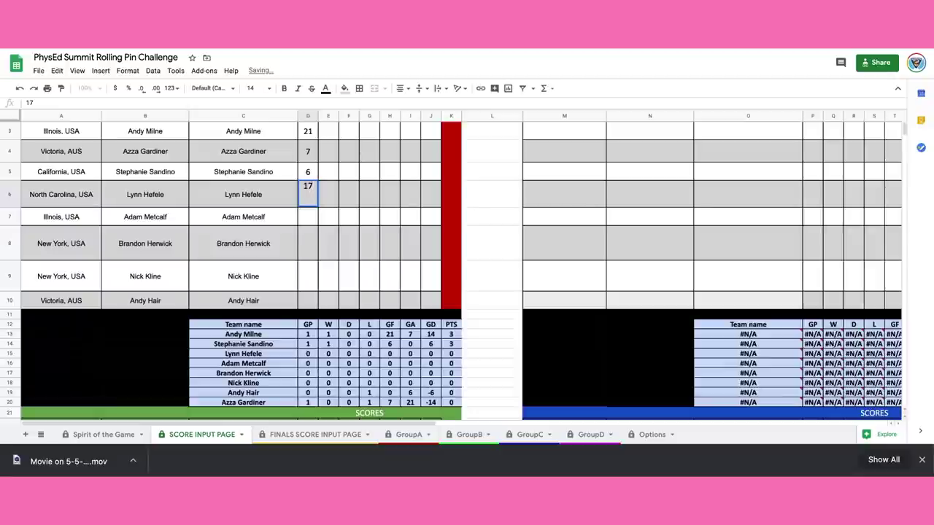
key("Return")
Complete Group A's RD 1 scores with 6, 16, 9 and 25 in D7:D10.
type("6")
key("Return")
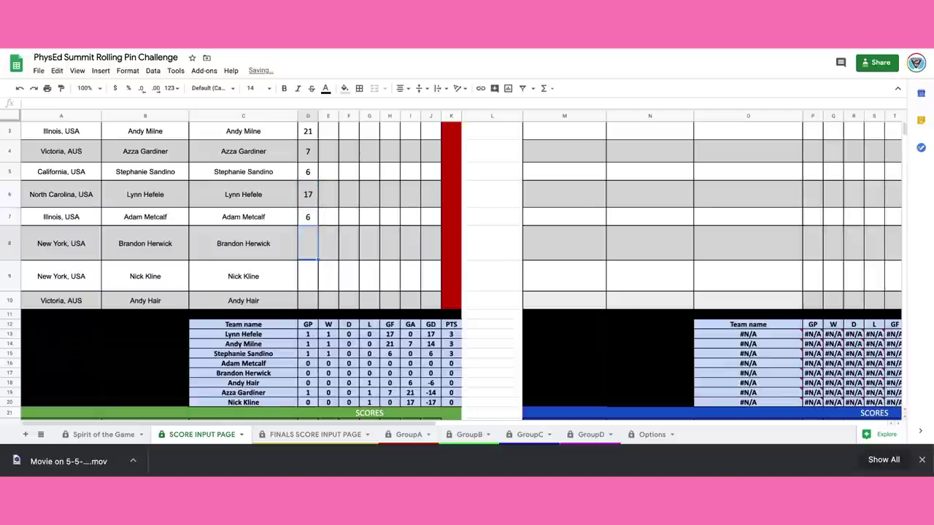
type("16")
key("Return")
type("9")
key("Return")
type("25")
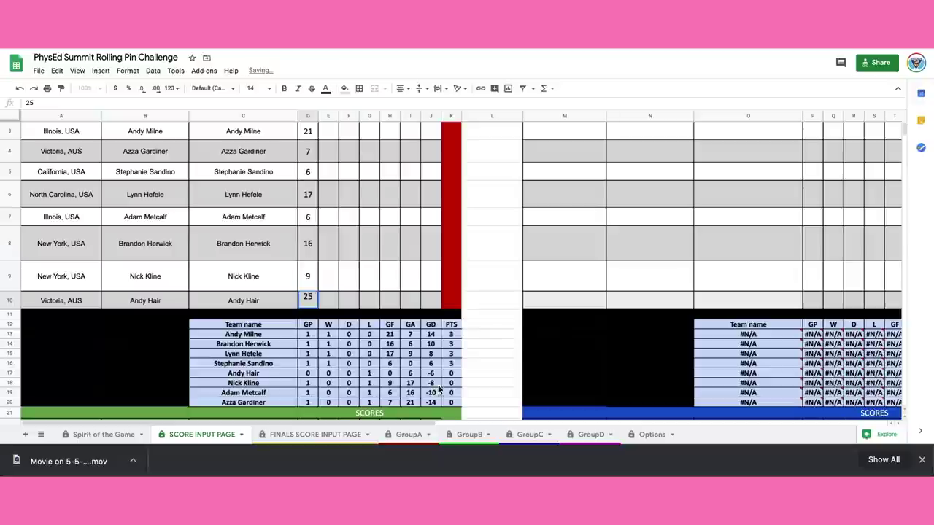
left_click(485, 330)
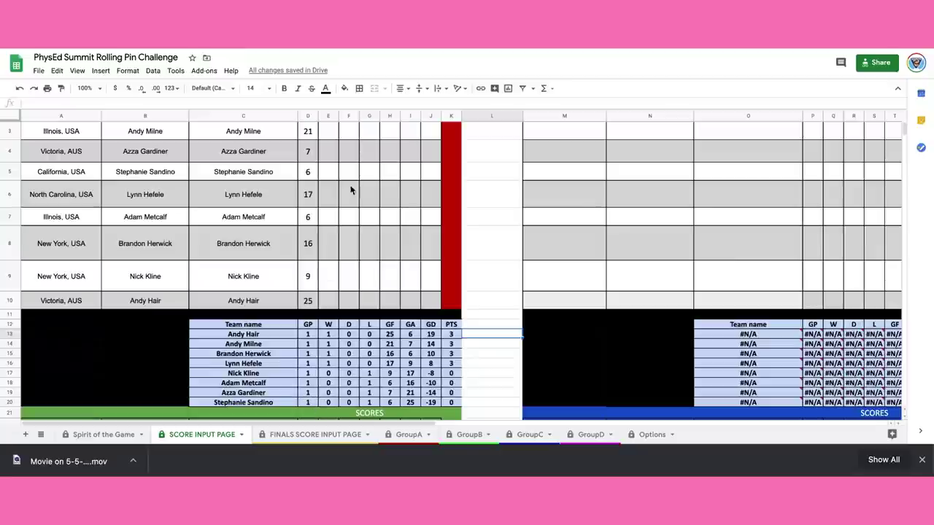
Enter Group A's RD 2 scores 10, 26, 1 and 9 in E3:E6.
left_click(331, 136)
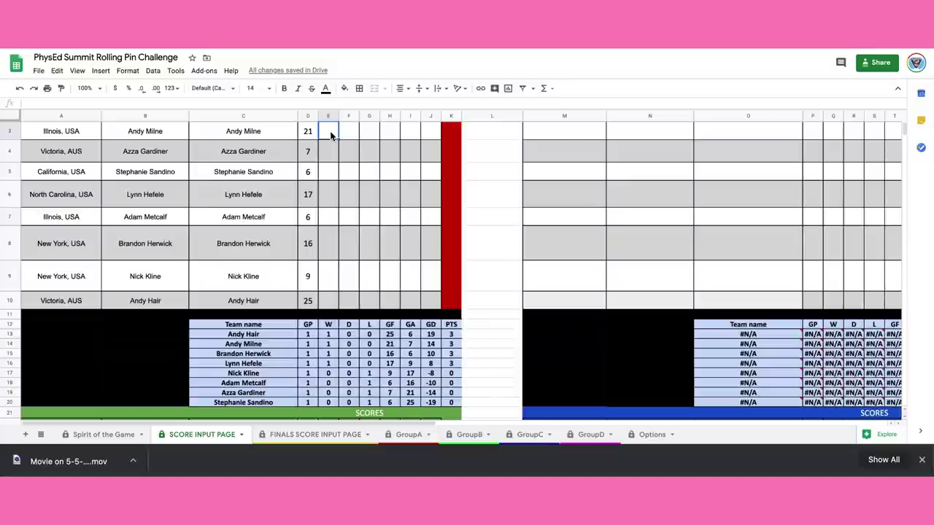
type("10")
key("Return")
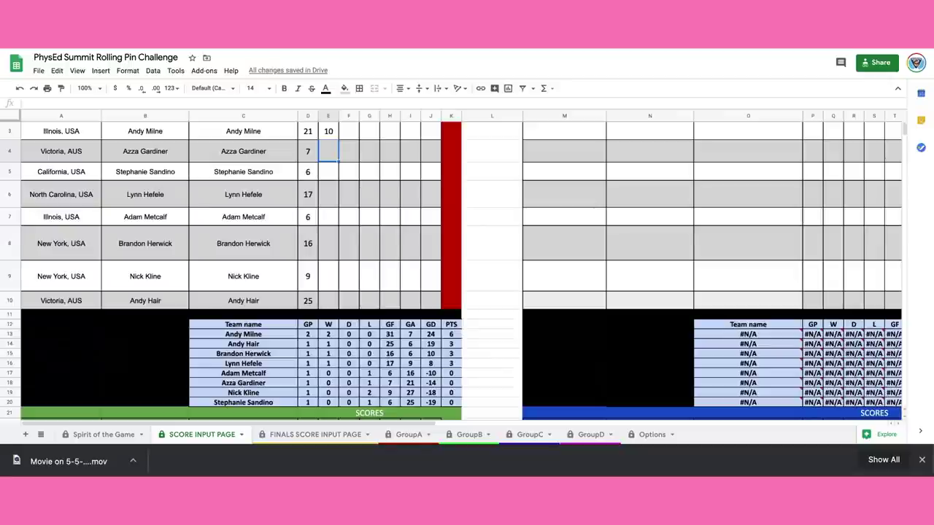
type("26")
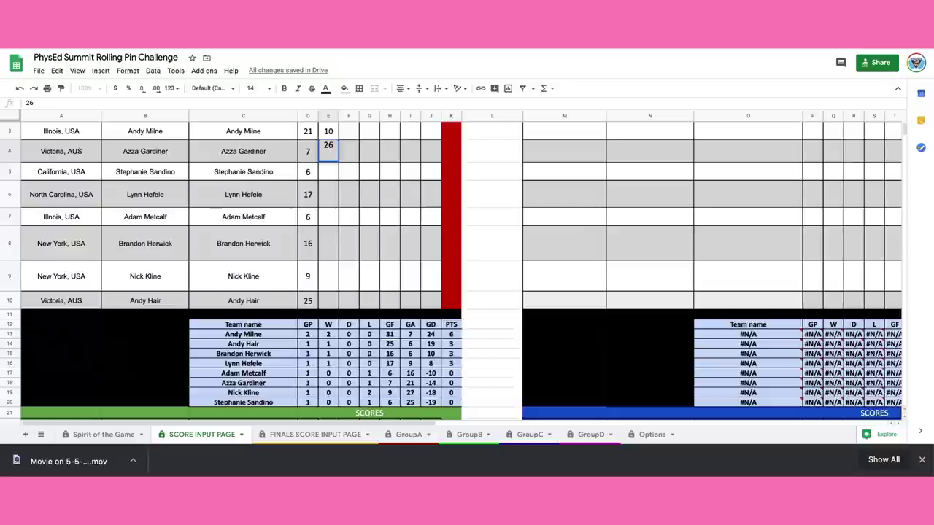
key("Return")
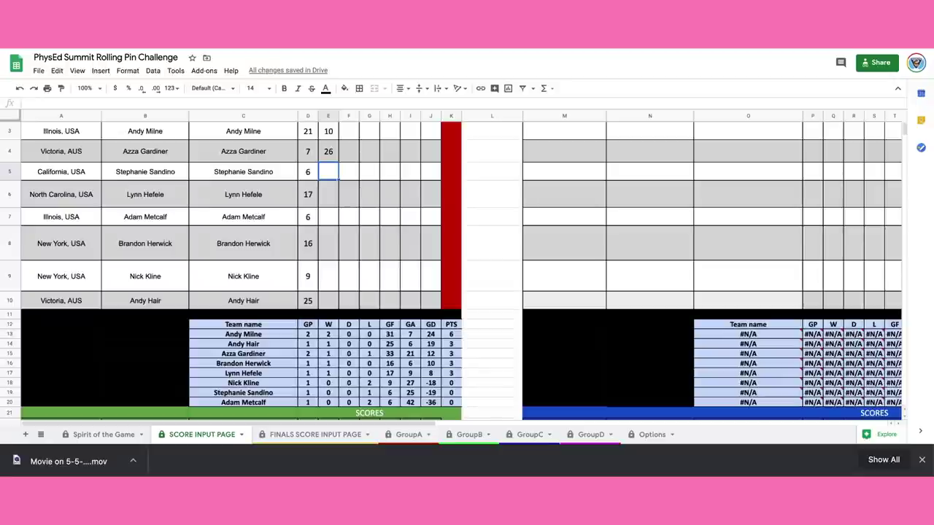
type("1")
key("Return")
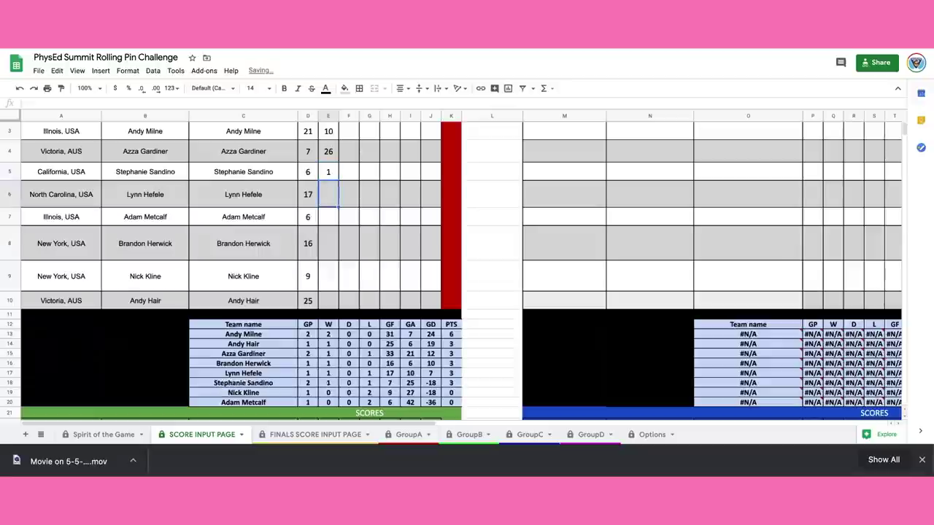
type("9")
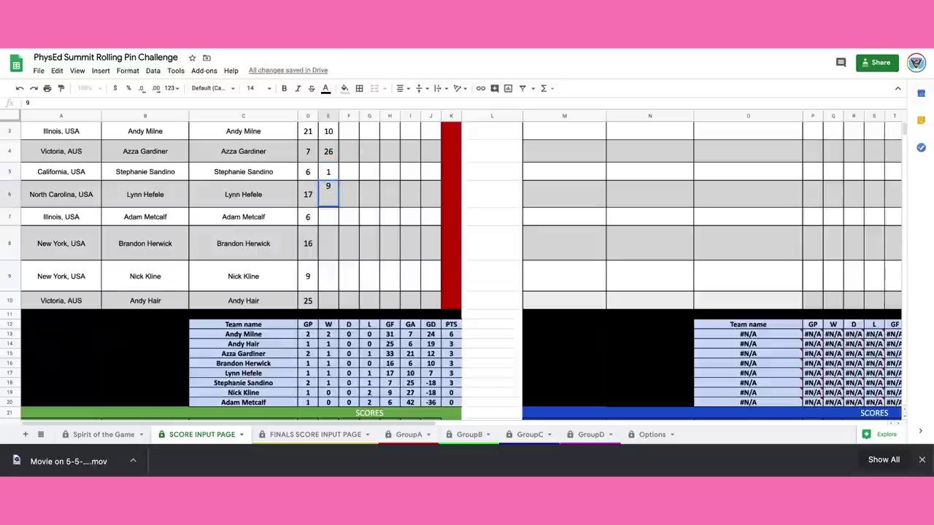
key("Return")
Complete Group A's RD 2 scores with 8, 9, 30 and 36 in E7:E10.
type("8")
key("Return")
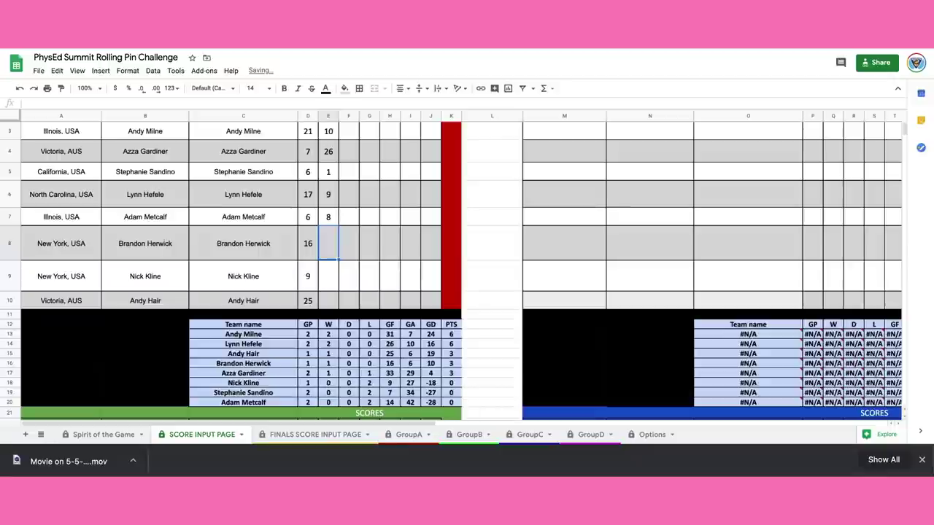
type("9")
key("Return")
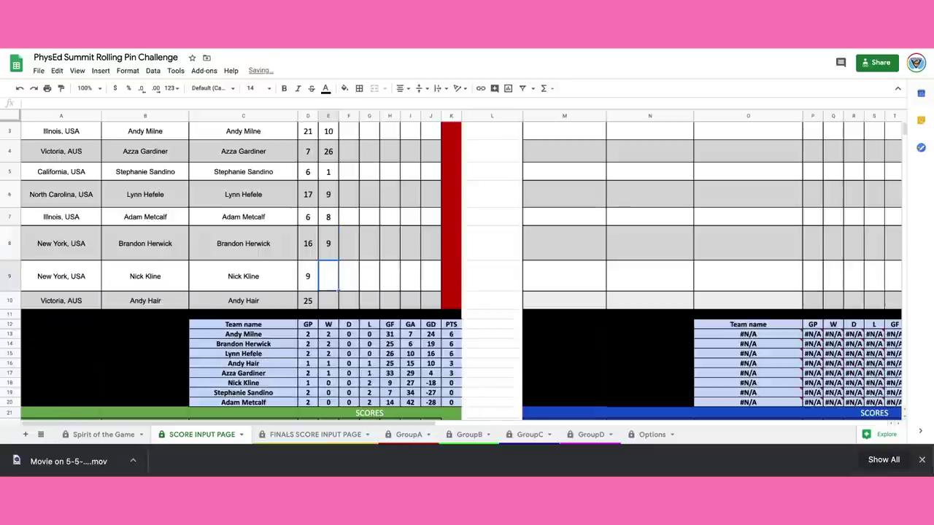
type("30")
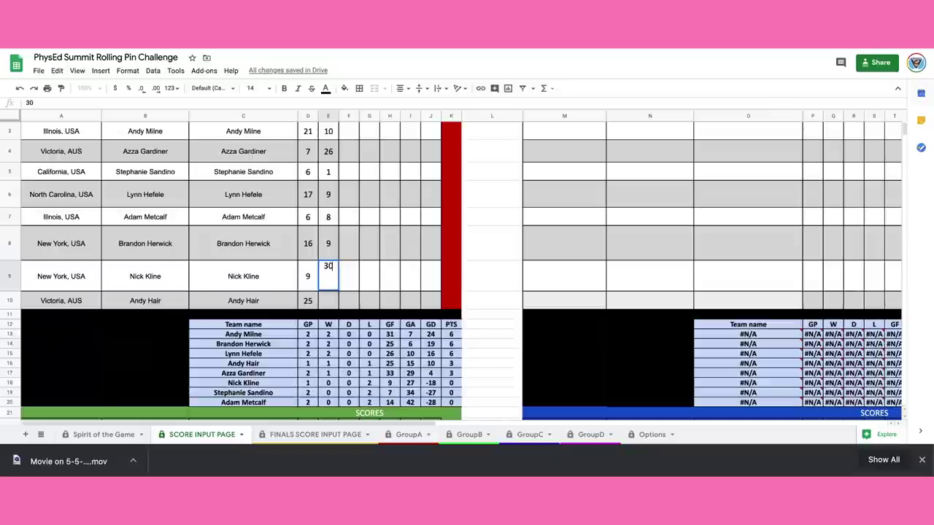
key("Return")
type("36")
key("Return")
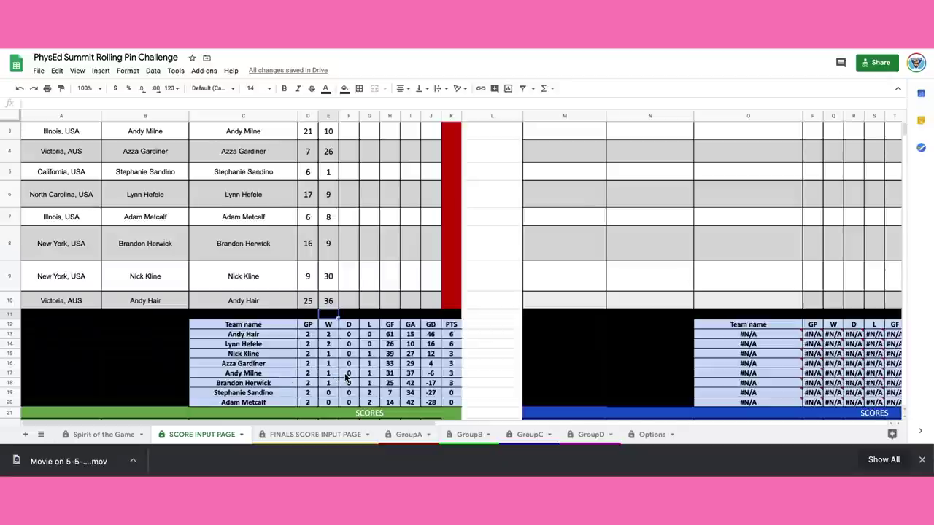
Enter Group A's RD 3 scores 55, 6, 12 and 14 in F3:F6.
left_click(348, 132)
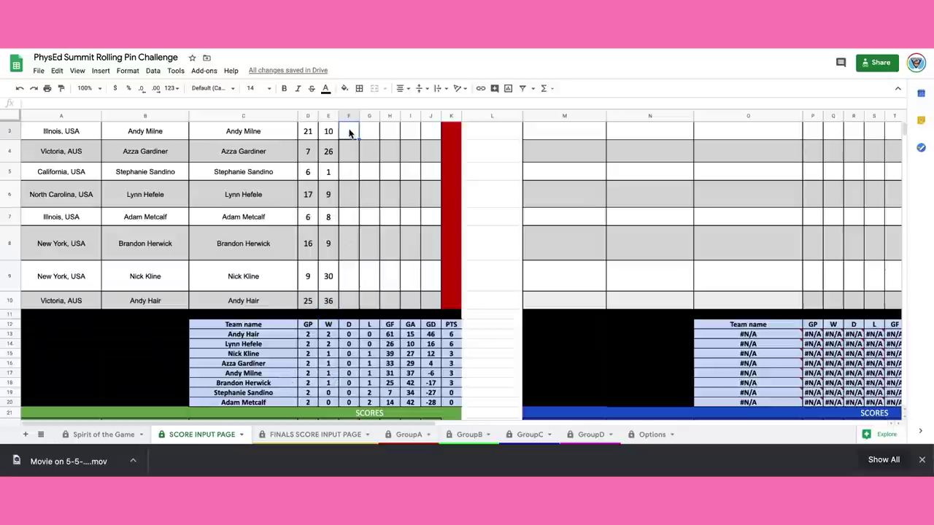
type("55")
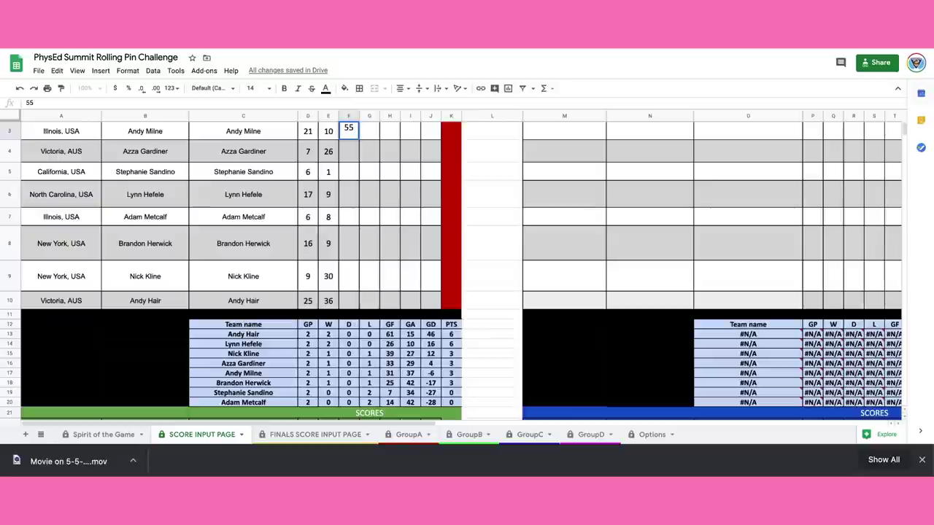
key("Return")
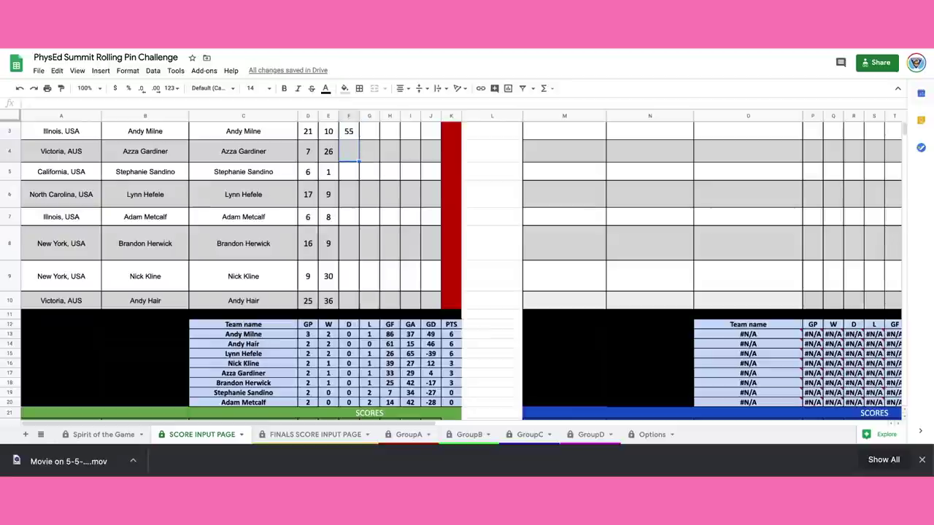
type("6")
key("Return")
type("12")
key("Return")
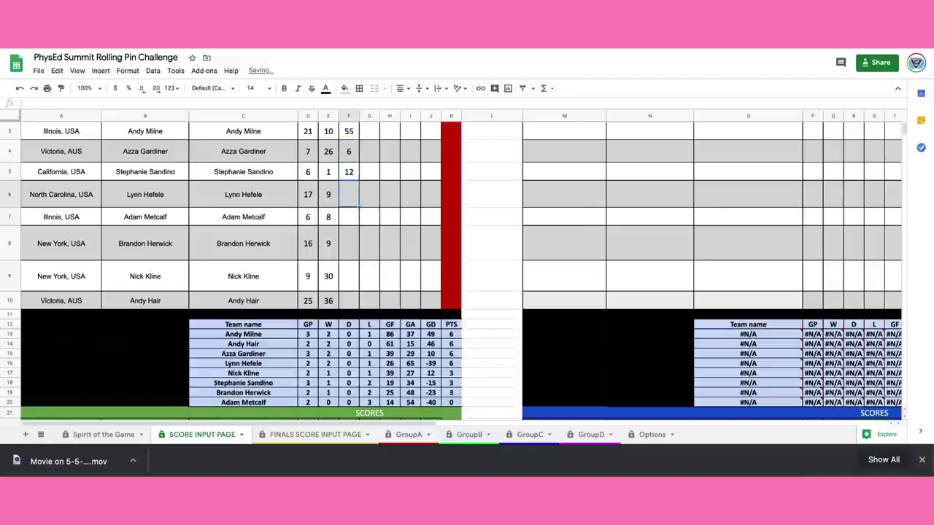
type("14")
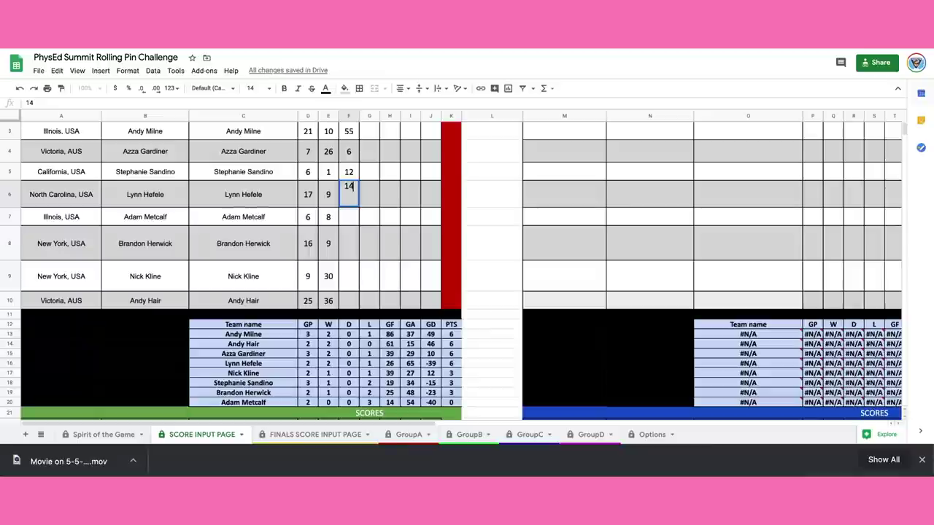
key("Return")
Complete Group A's RD 3 scores with 4, 17, 6 and 9 in F7:F10.
type("4")
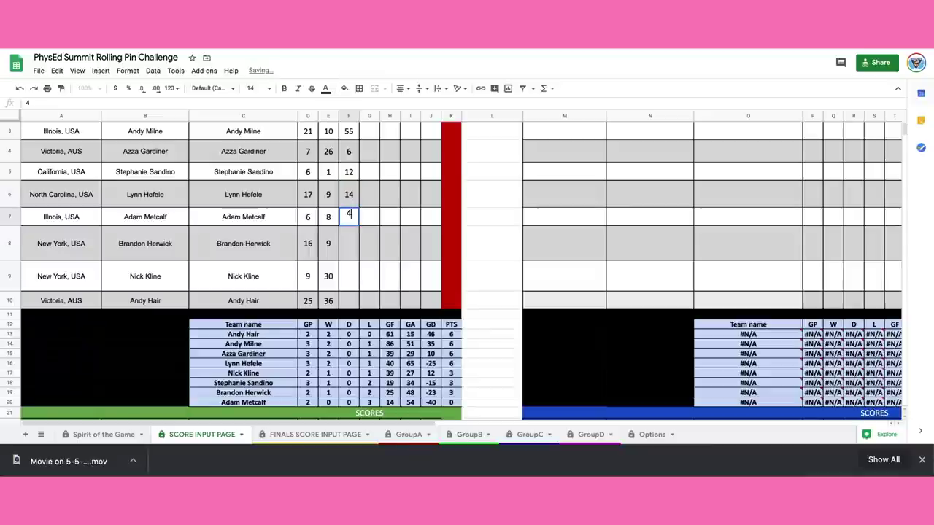
key("Return")
type("17")
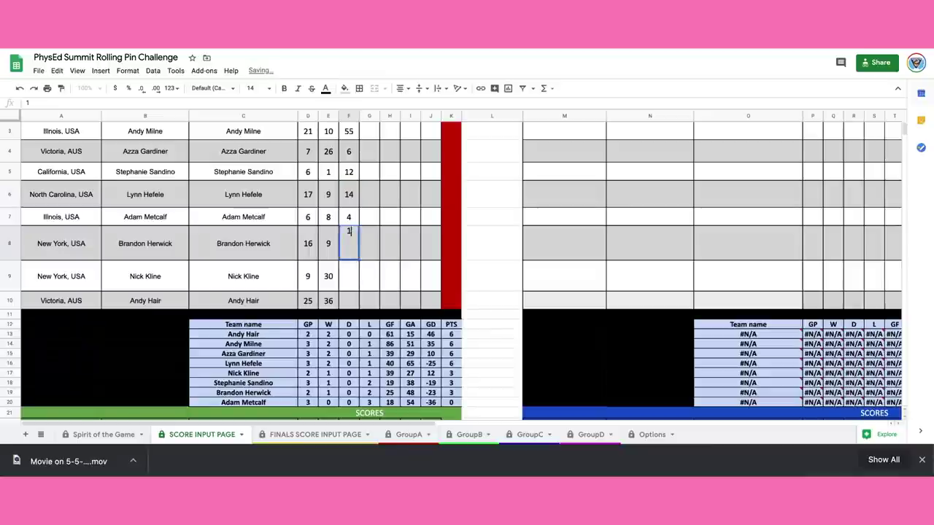
key("Return")
type("6")
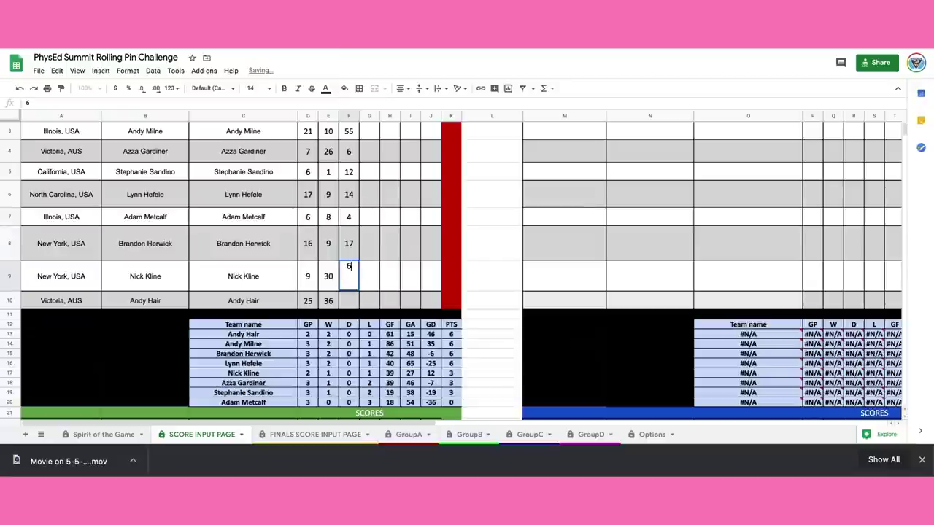
key("Return")
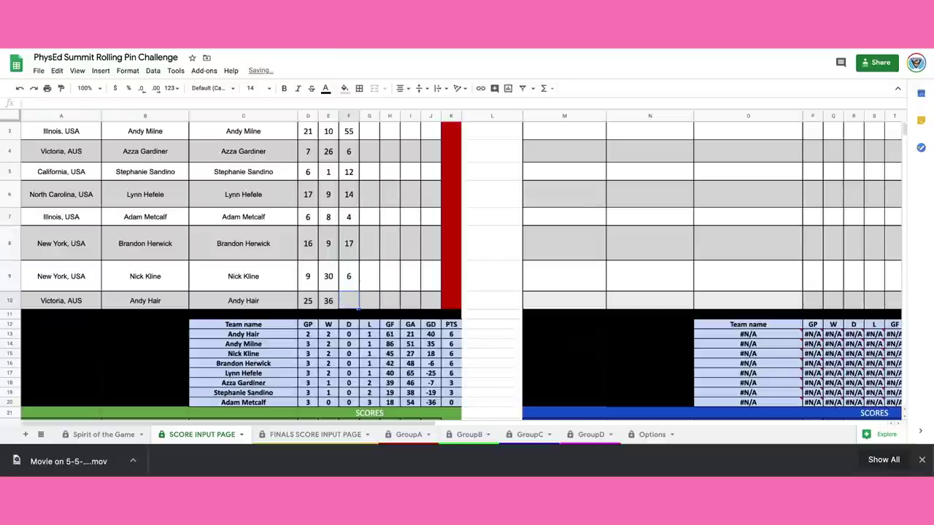
type("9")
key("Return")
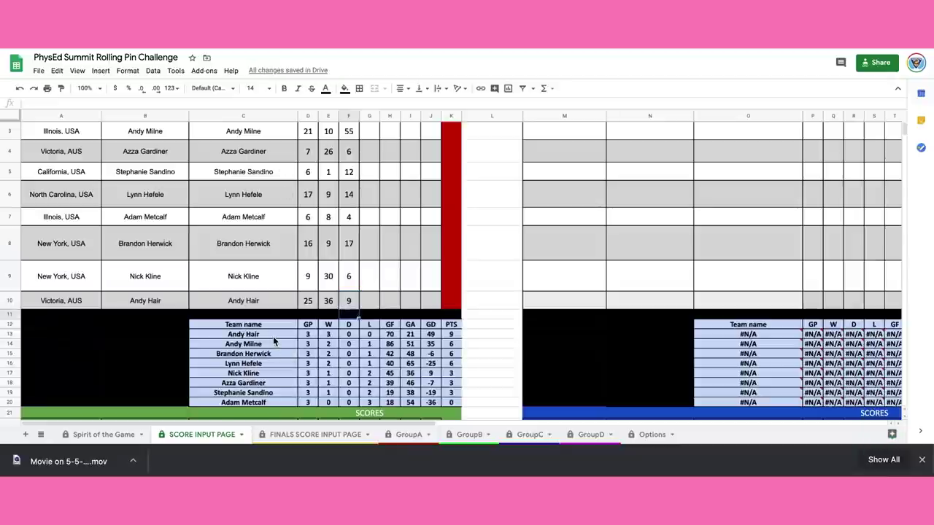
Open the GroupA sheet to check the head-to-head game scores and the group table.
left_click(406, 435)
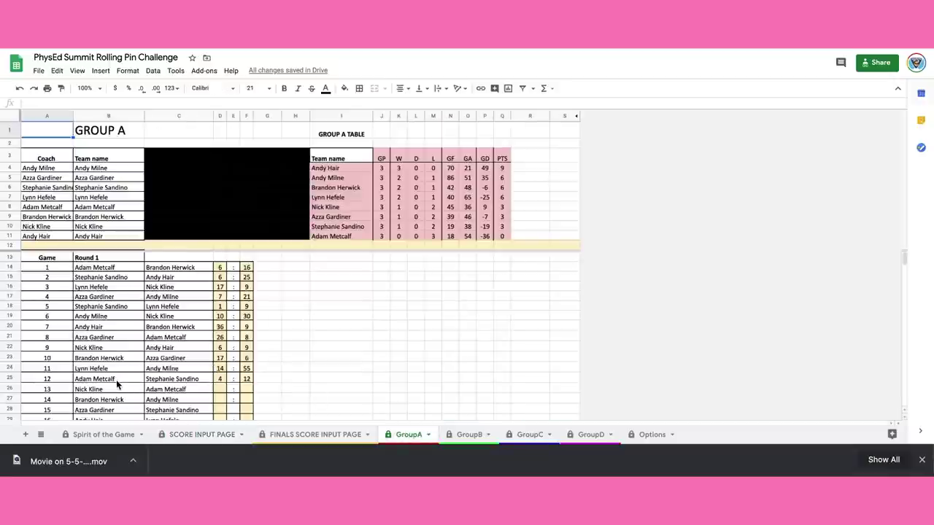
Return to the SCORE INPUT PAGE sheet and enter Group A's RD 4 scores 12, 13, 3 and 8 in G3:G6.
left_click(210, 434)
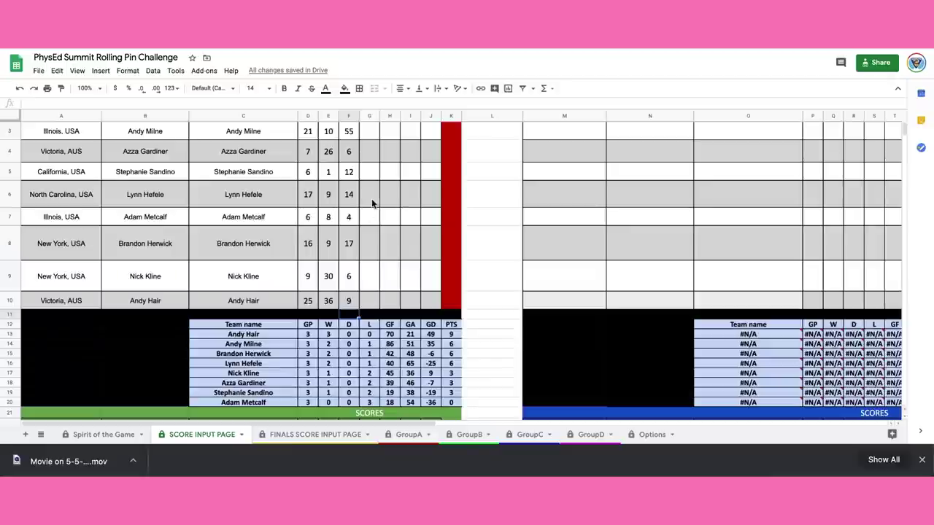
left_click(371, 134)
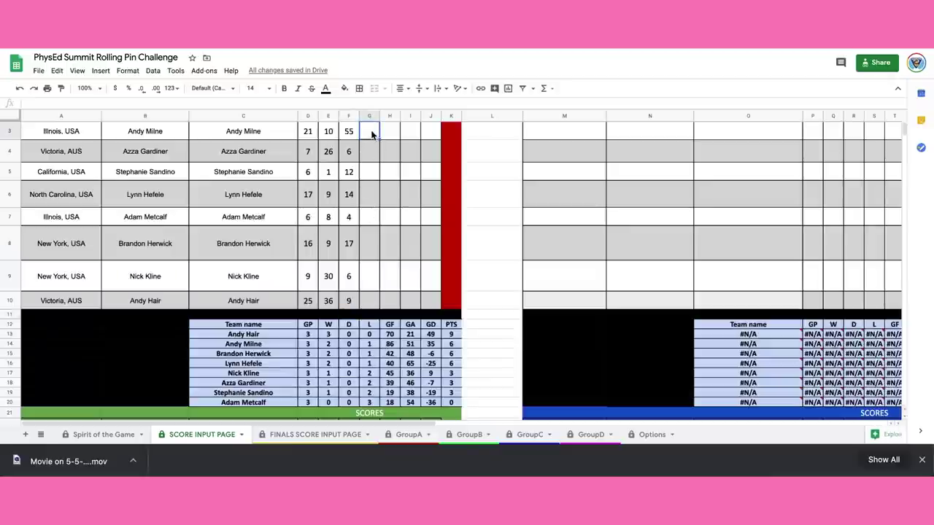
type("12")
key("Return")
type("13")
key("Return")
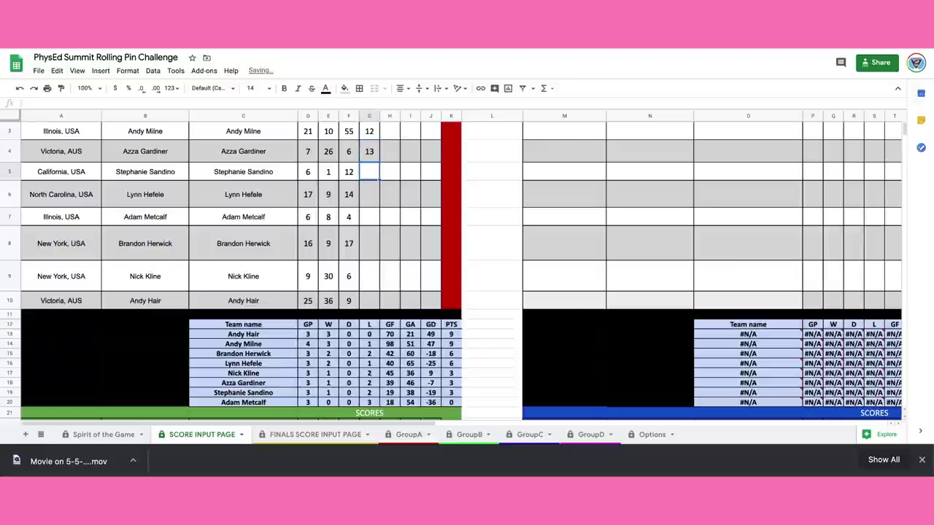
type("3")
key("Return")
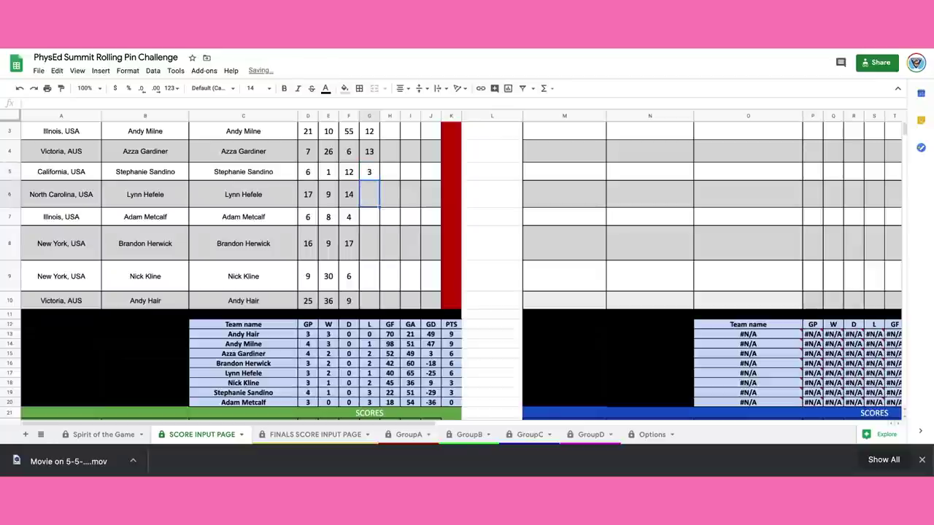
type("8")
key("Return")
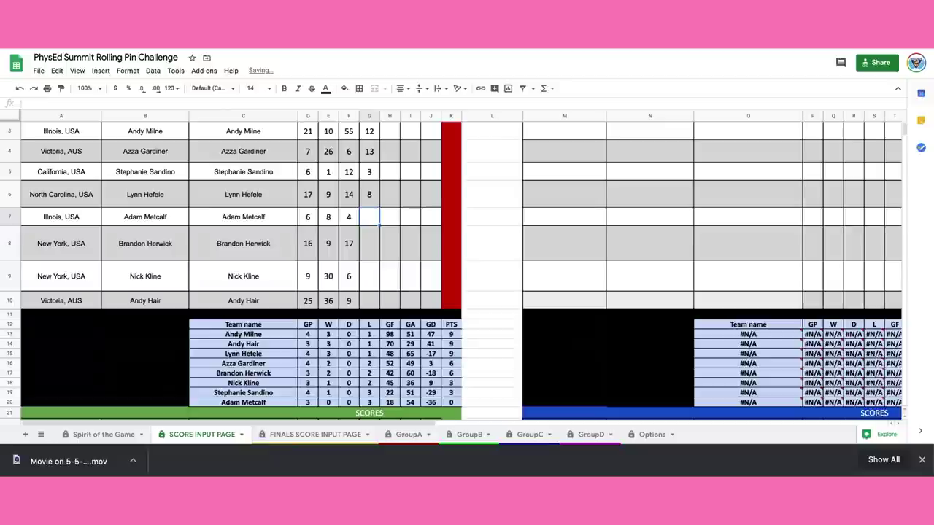
Complete Group A's RD 4 scores with 3, 8, 12 and 12 in G7:G10.
type("3")
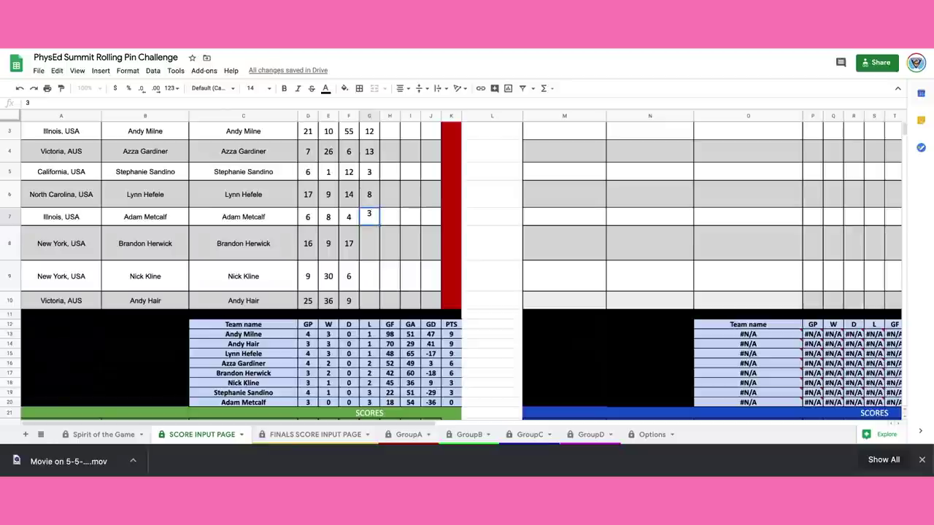
key("Return")
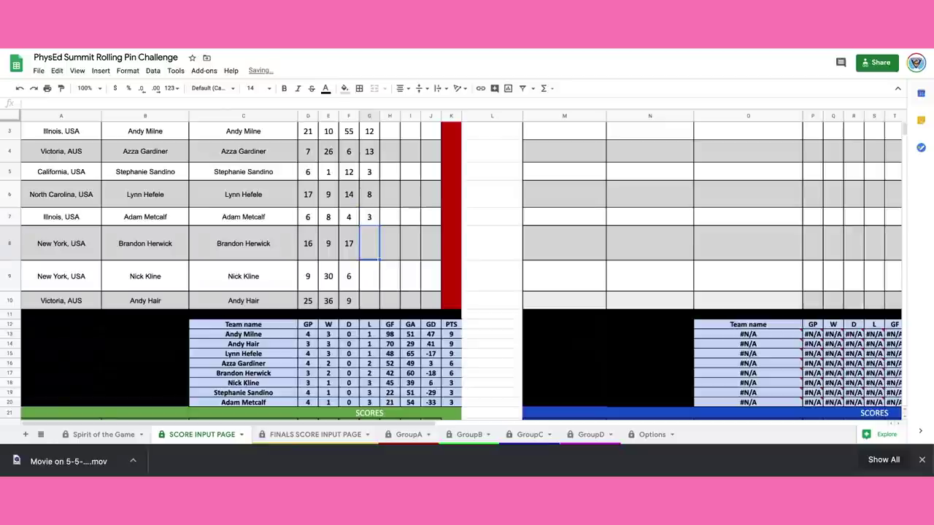
type("8")
key("Return")
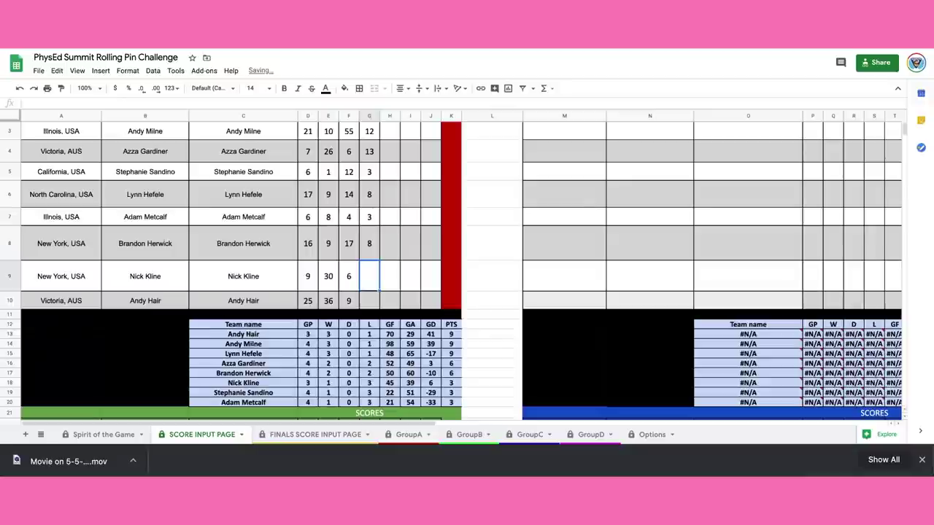
type("12")
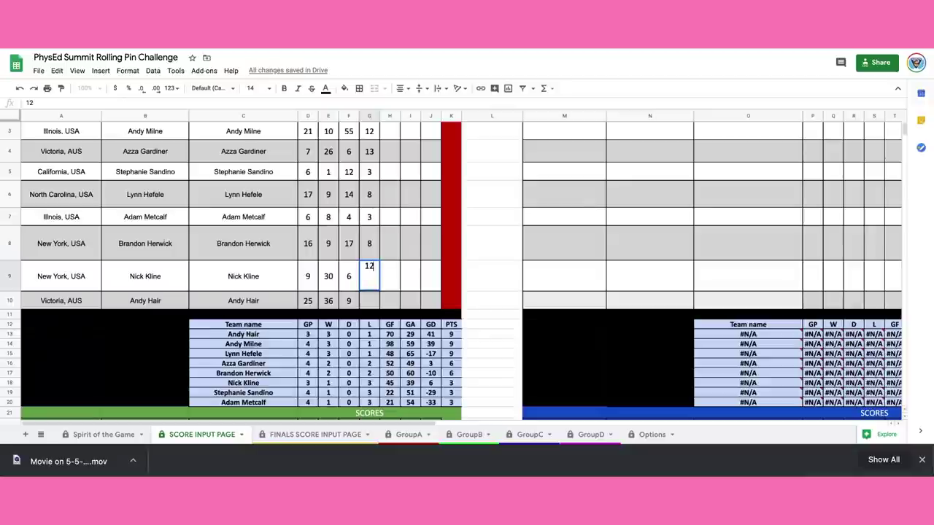
key("Return")
type("12")
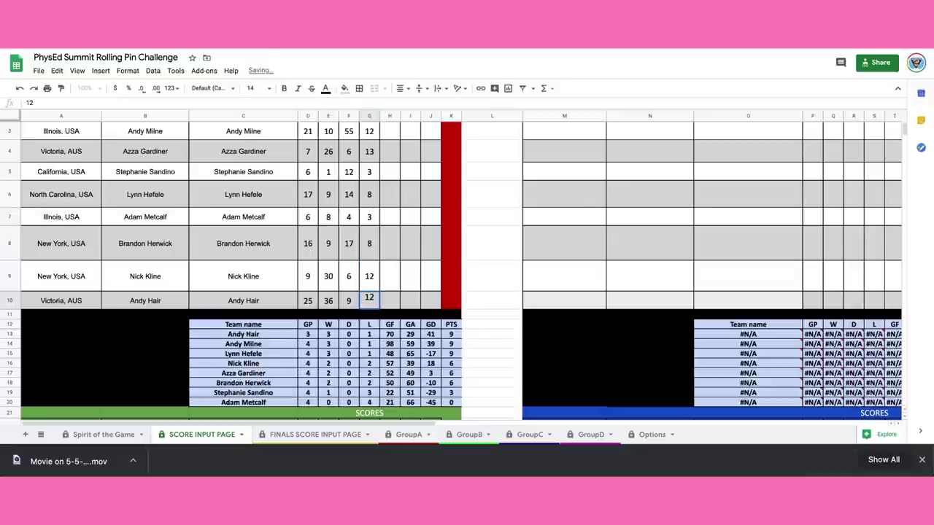
key("Return")
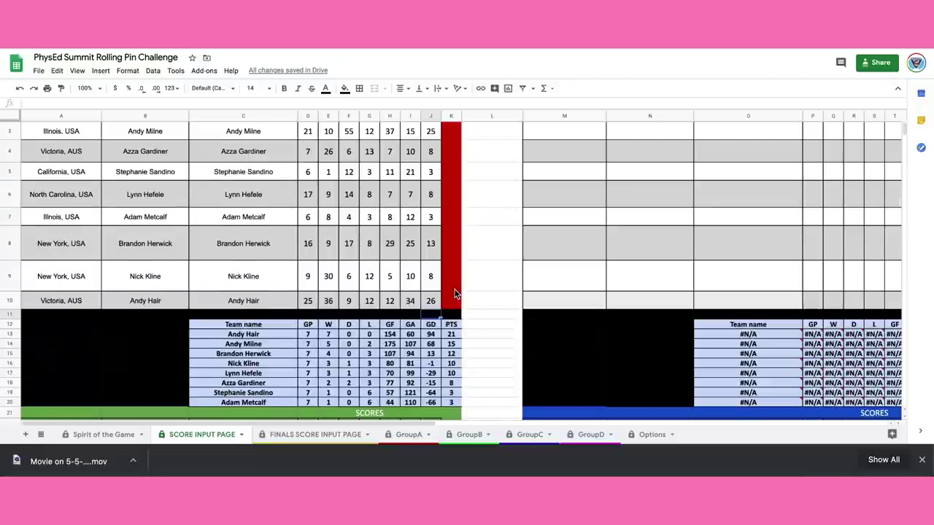
Open the FINALS SCORE INPUT PAGE sheet and clear the leftover round scores in C6:I9.
scroll(454, 294, "down", 1)
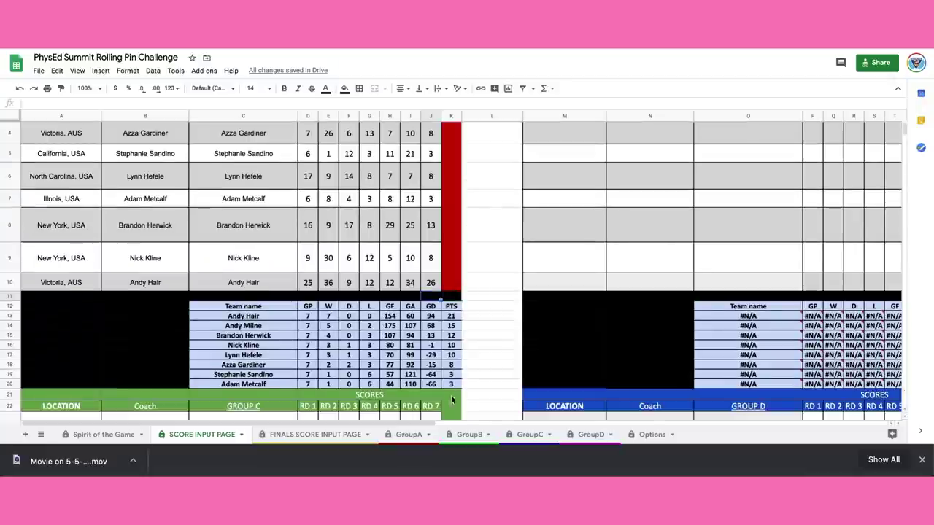
key("ctrl+minus")
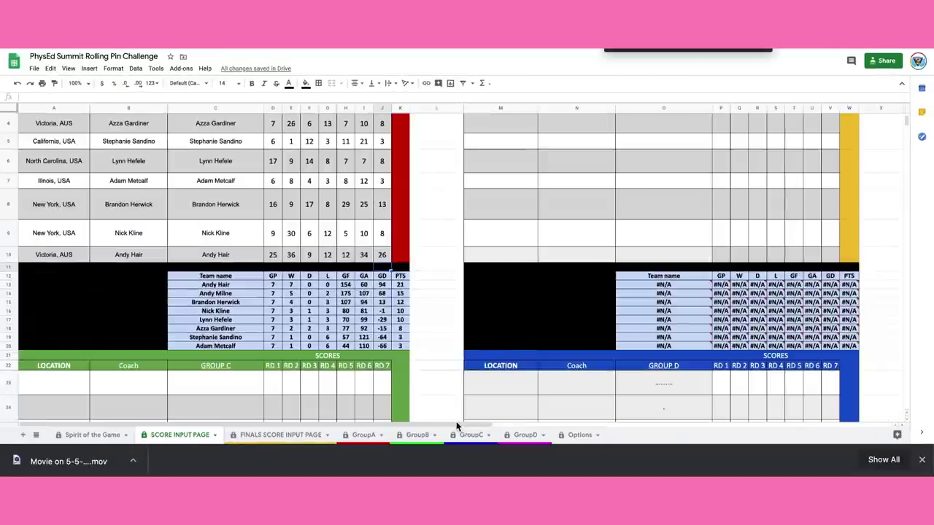
scroll(619, 294, "up", 2)
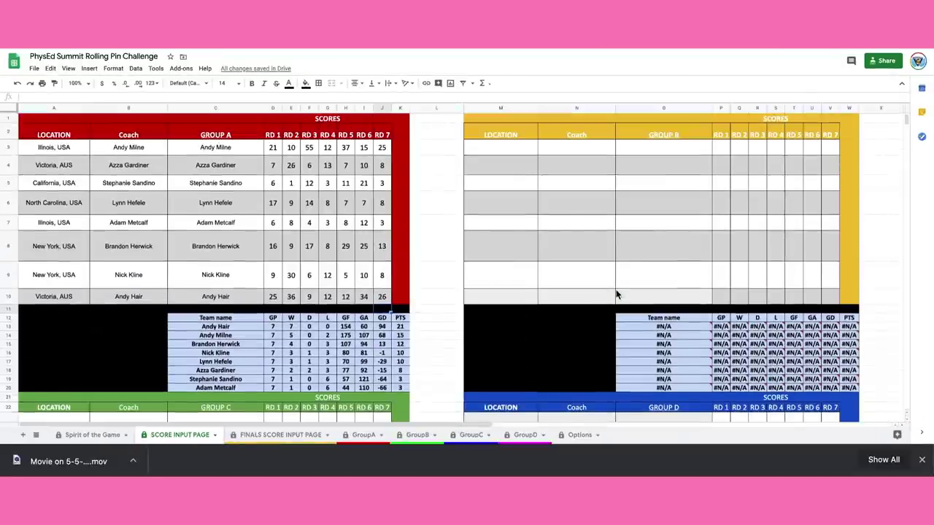
left_click(259, 435)
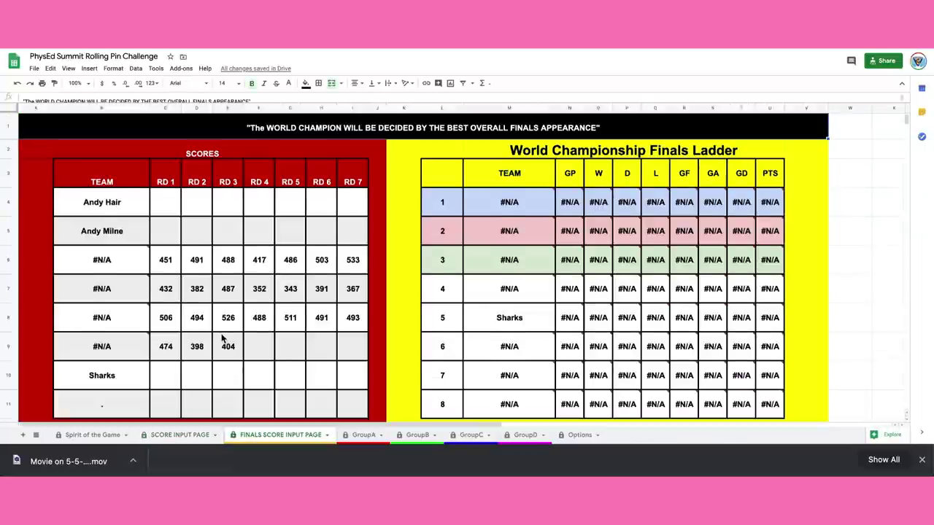
scroll(224, 340, "down", 1)
left_click_drag(167, 237, 352, 330)
key("Delete")
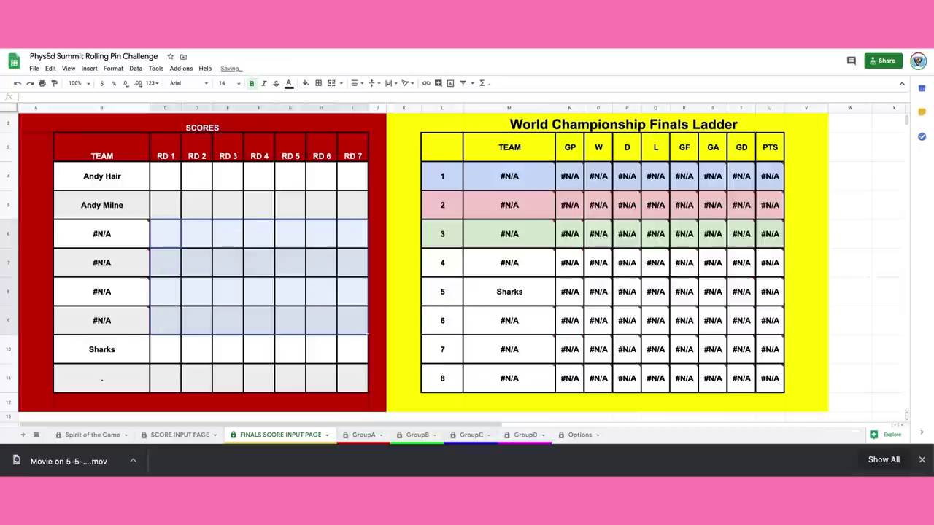
left_click(337, 328)
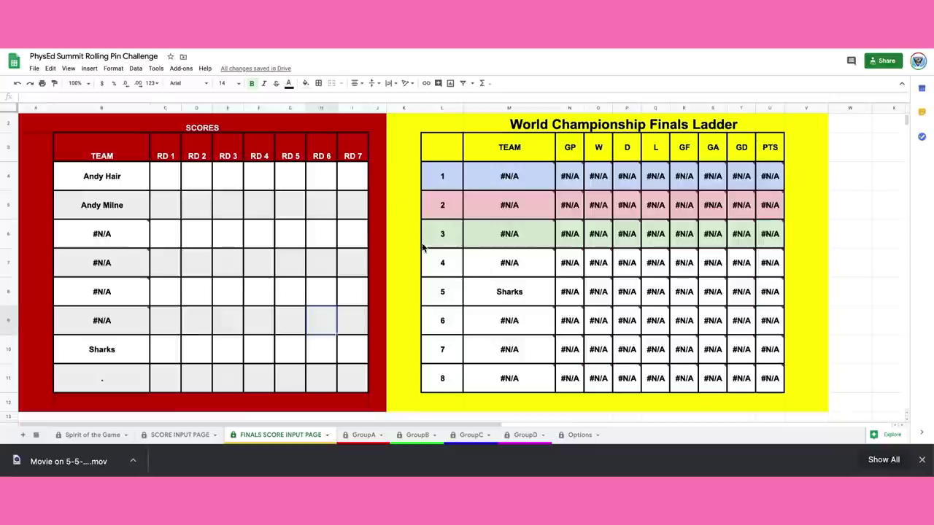
mouse_move(553, 172)
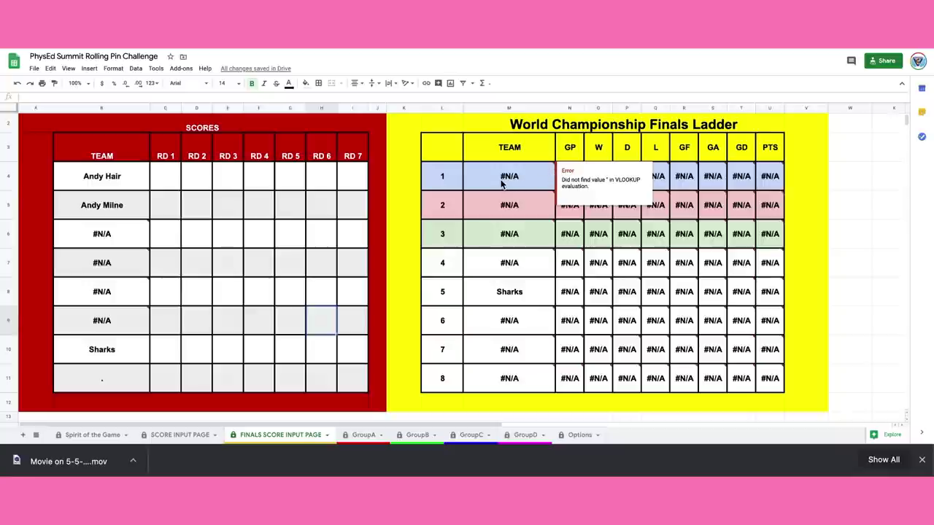
mouse_move(471, 235)
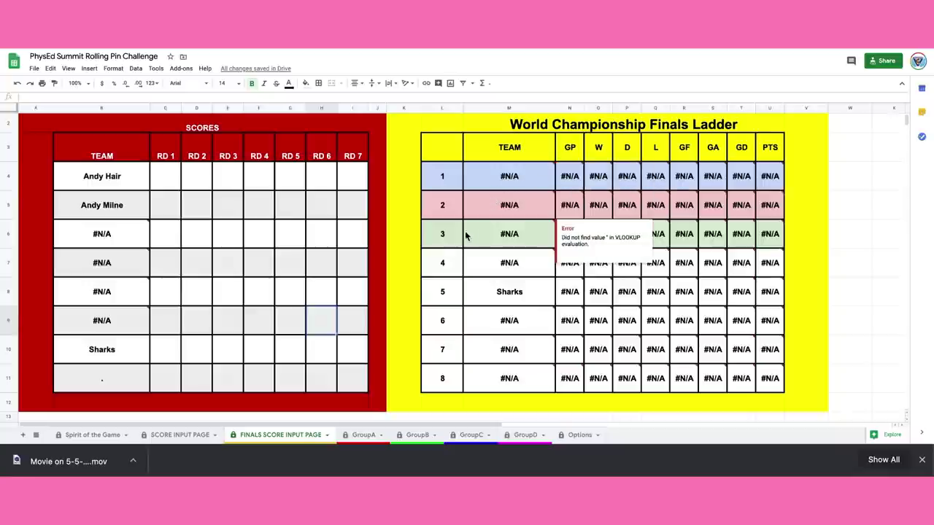